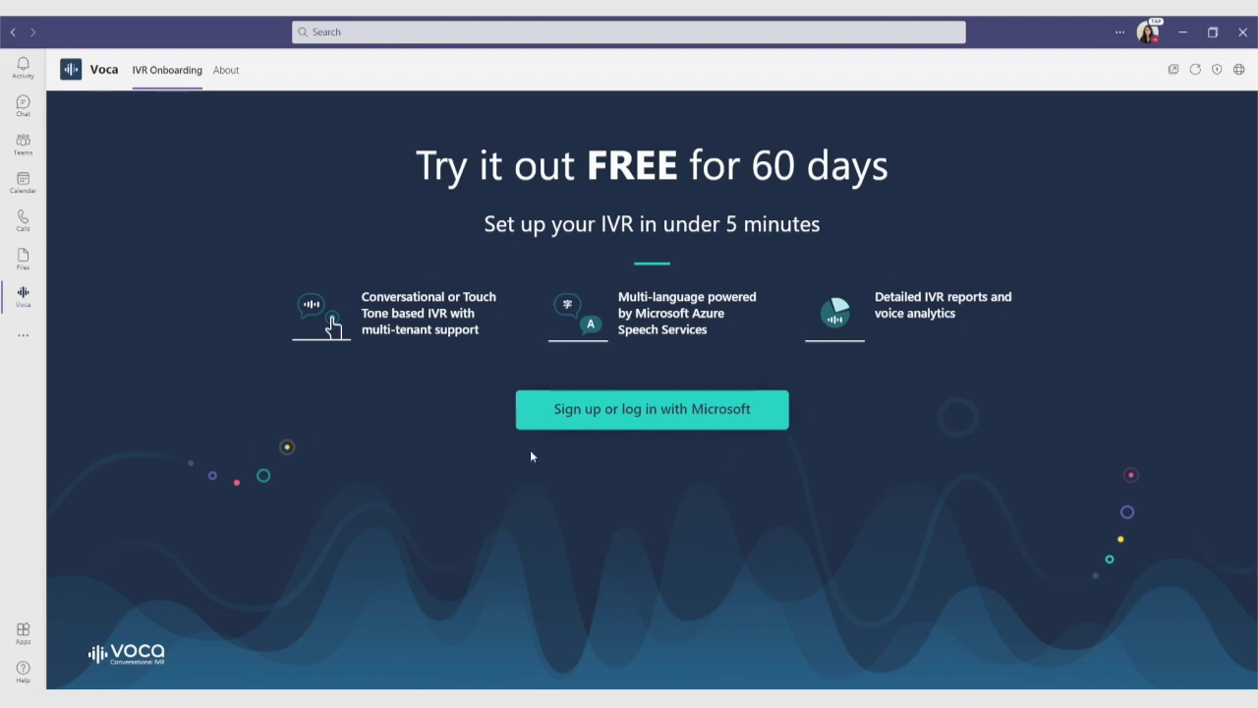
- Sign up with Israel as the country and create an IVR named CONV_HQ_UK
left_click(609, 425)
left_click(782, 304)
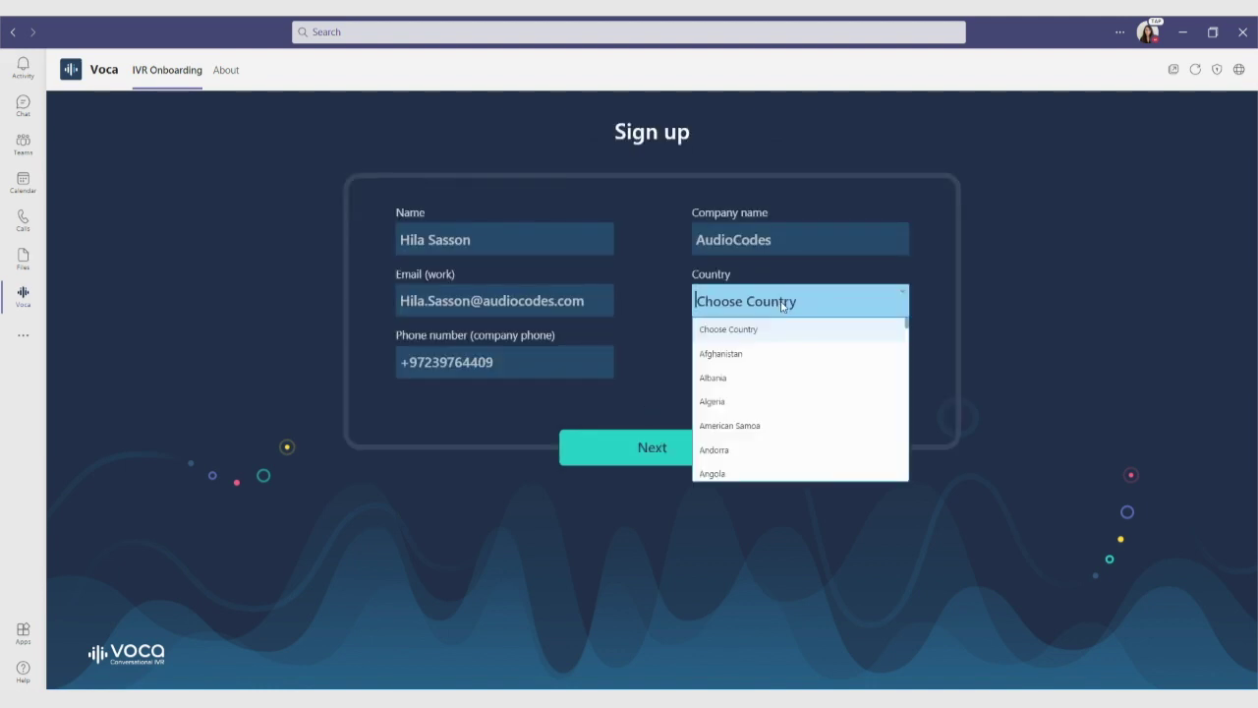
type("isra")
key("Return")
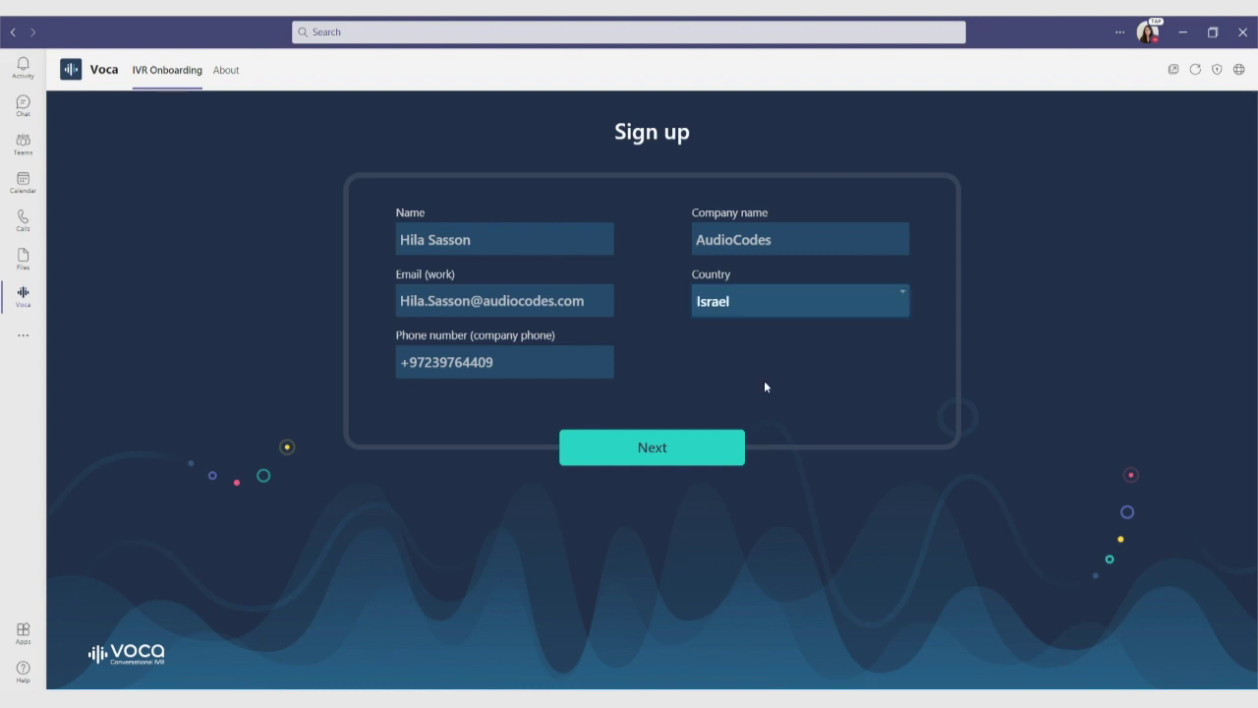
left_click(659, 450)
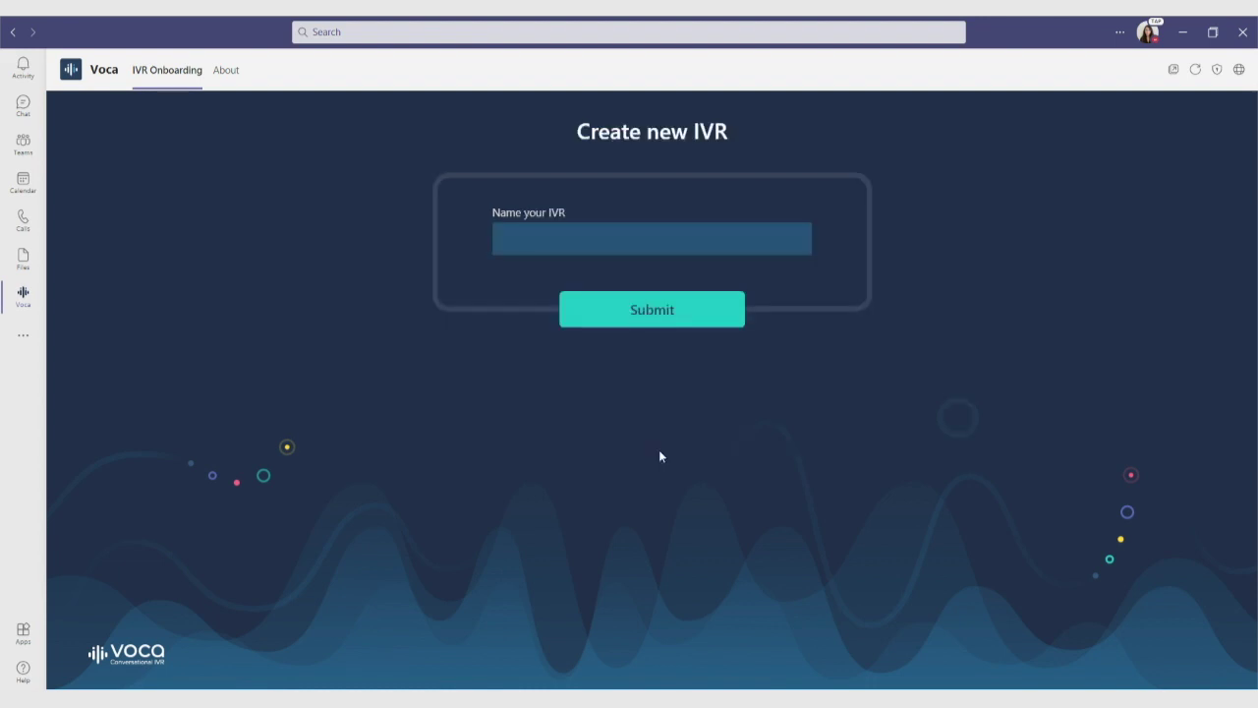
type("CONV_HQ_UK")
left_click(665, 317)
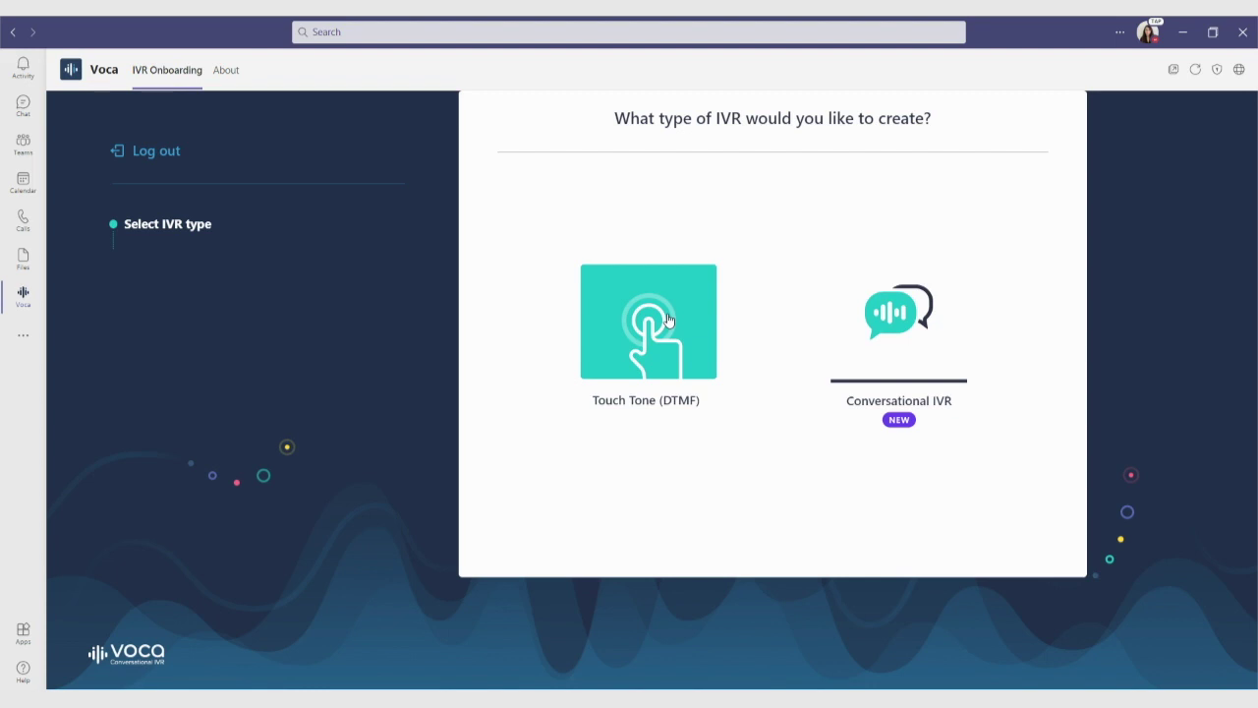
- Choose Conversational as the IVR type and English UK as its language
left_click(918, 350)
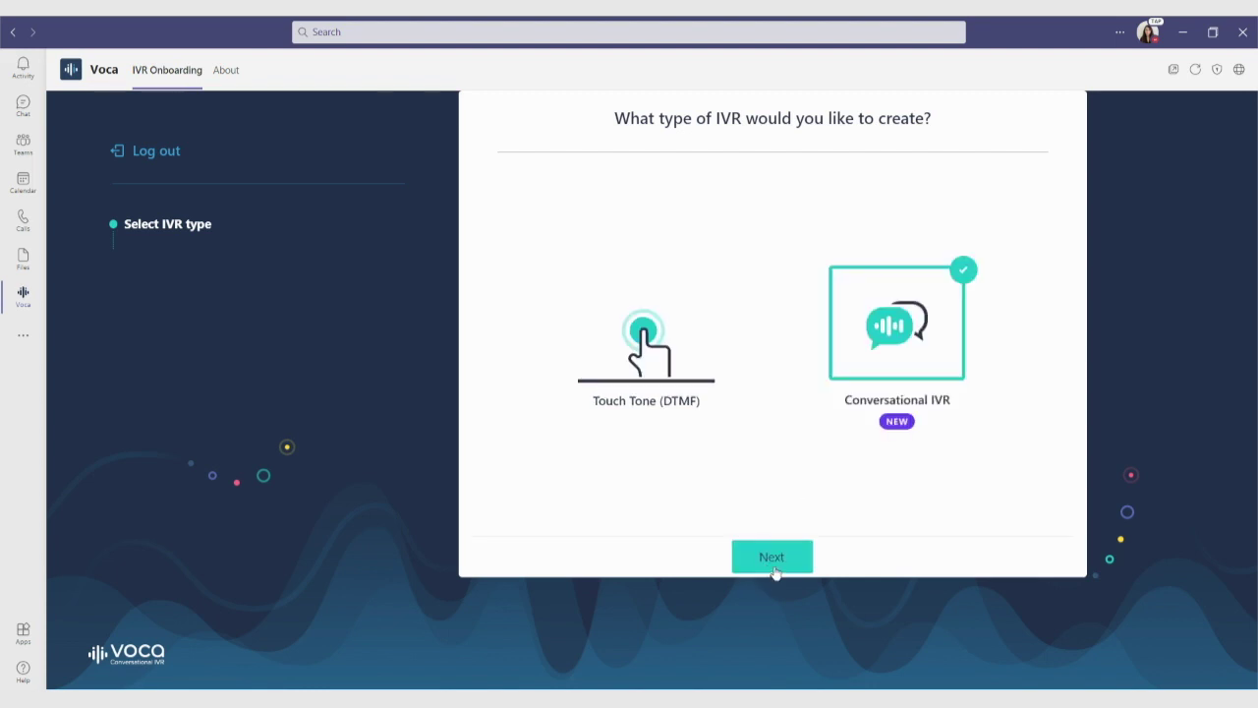
left_click(773, 561)
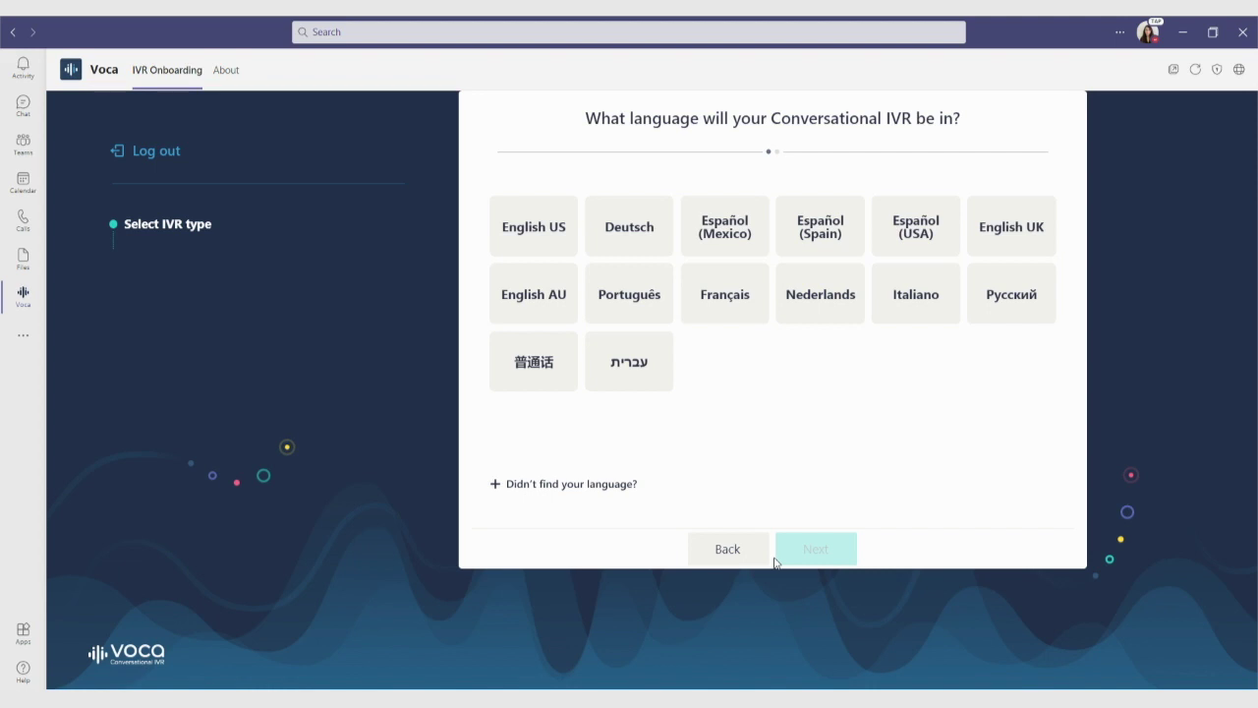
left_click(992, 231)
left_click(826, 545)
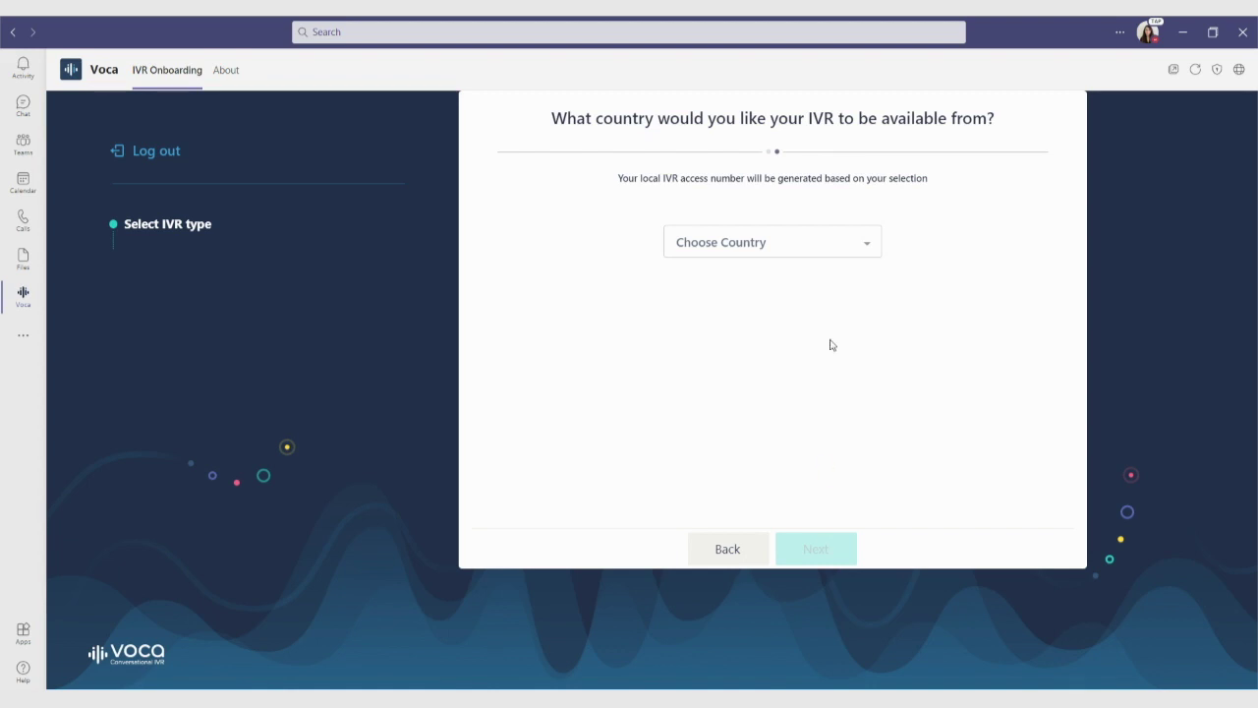
- Select UK as the country the IVR serves
left_click(817, 250)
scroll(778, 312, "down", 2)
left_click(739, 381)
left_click(828, 543)
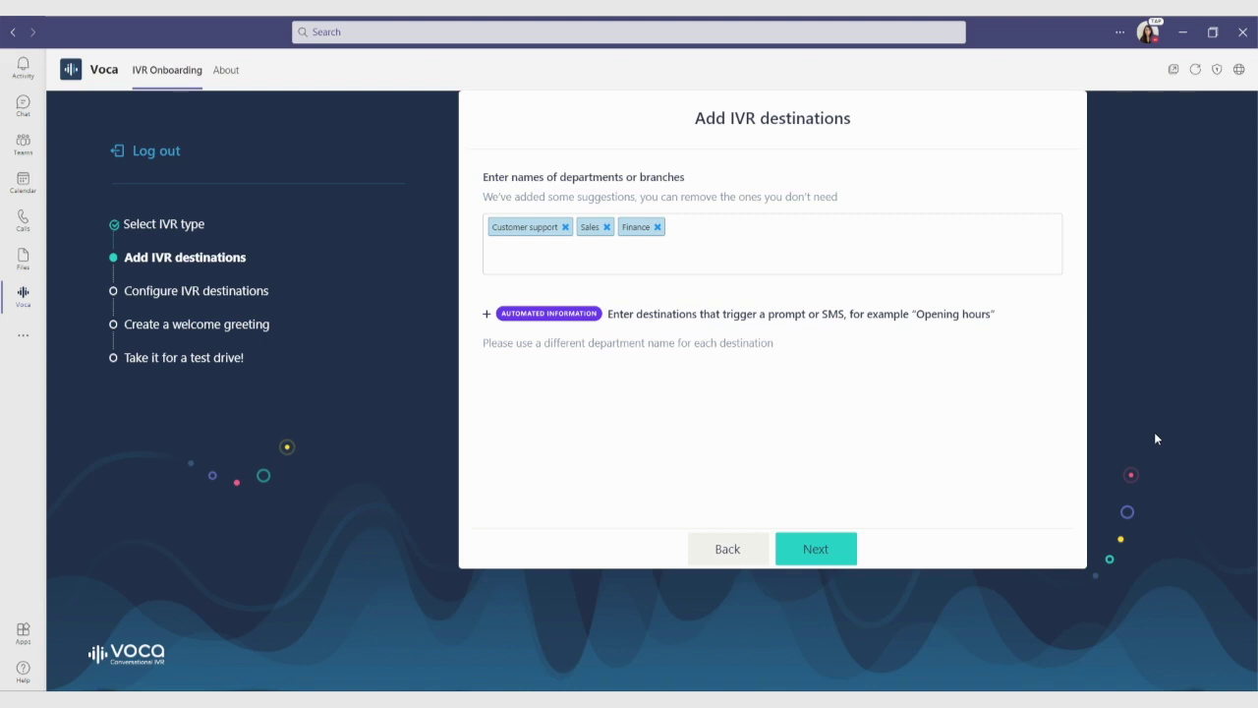
- Add IT as a new department destination
left_click(806, 238)
type("IT")
key("Return")
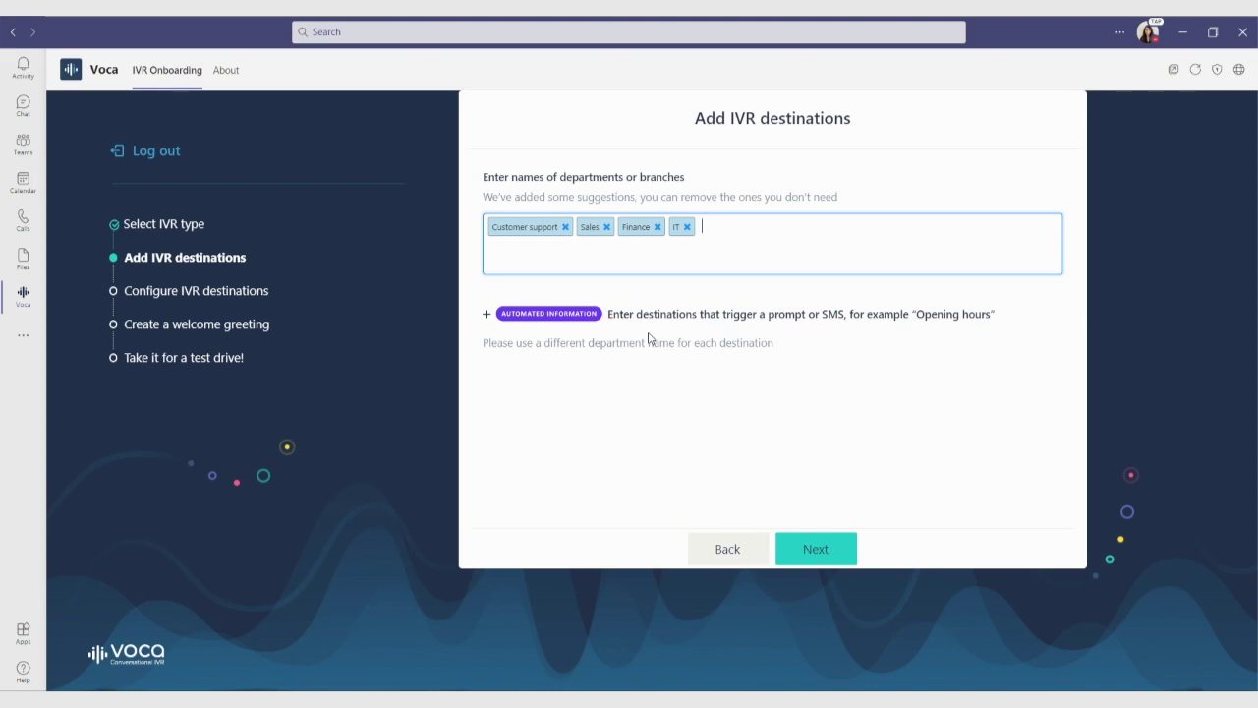
- Add Navigation as an automated information destination
left_click(487, 313)
type("Navigation")
key("Return")
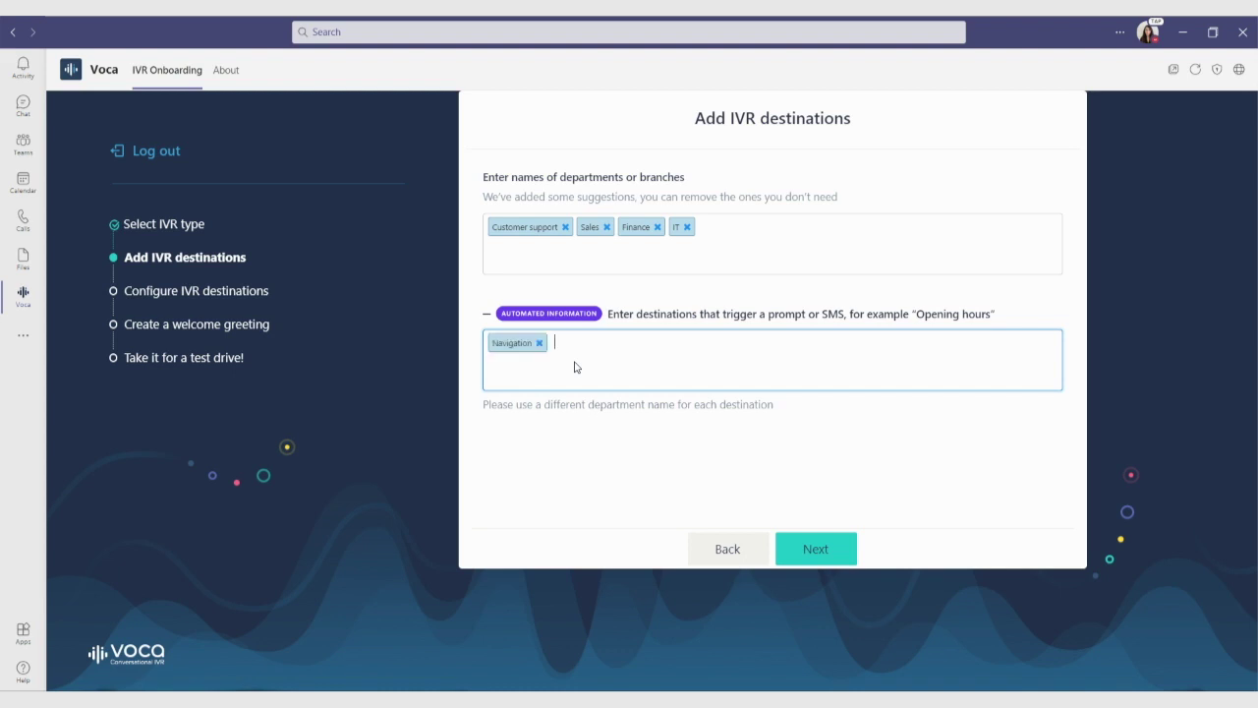
left_click(832, 549)
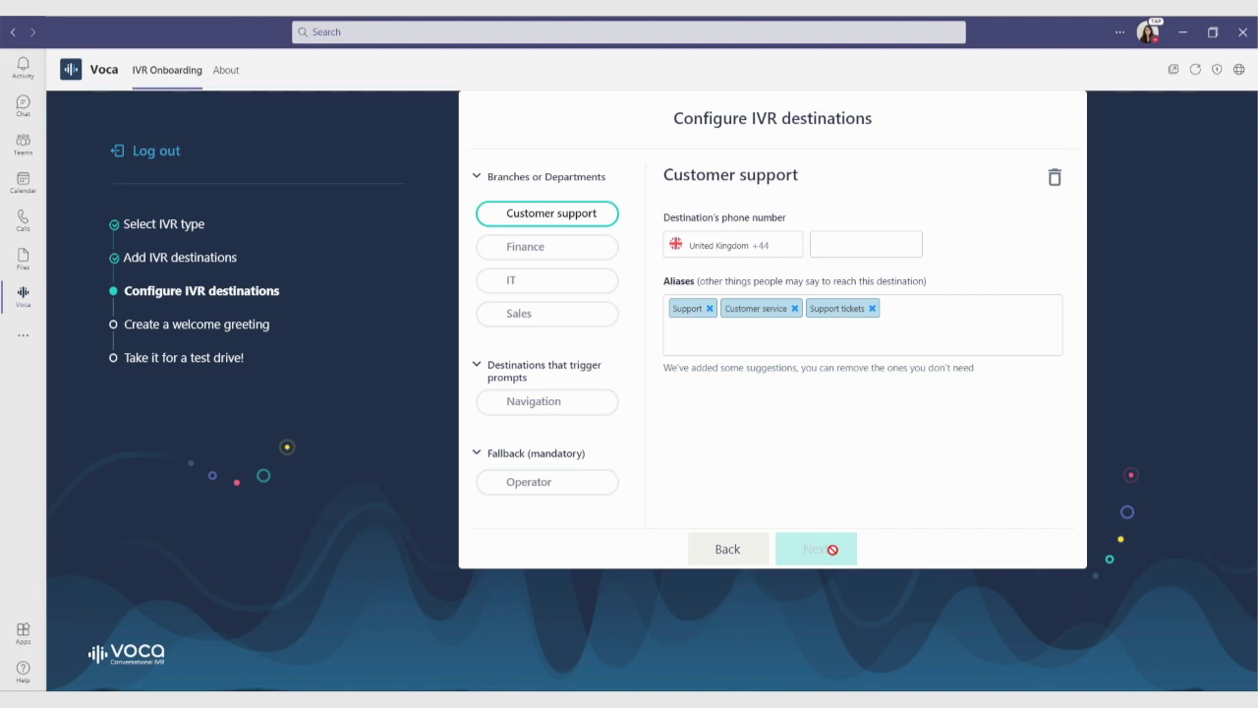
- Give the IT department the alias 'support ticket'
left_click(556, 283)
left_click(920, 316)
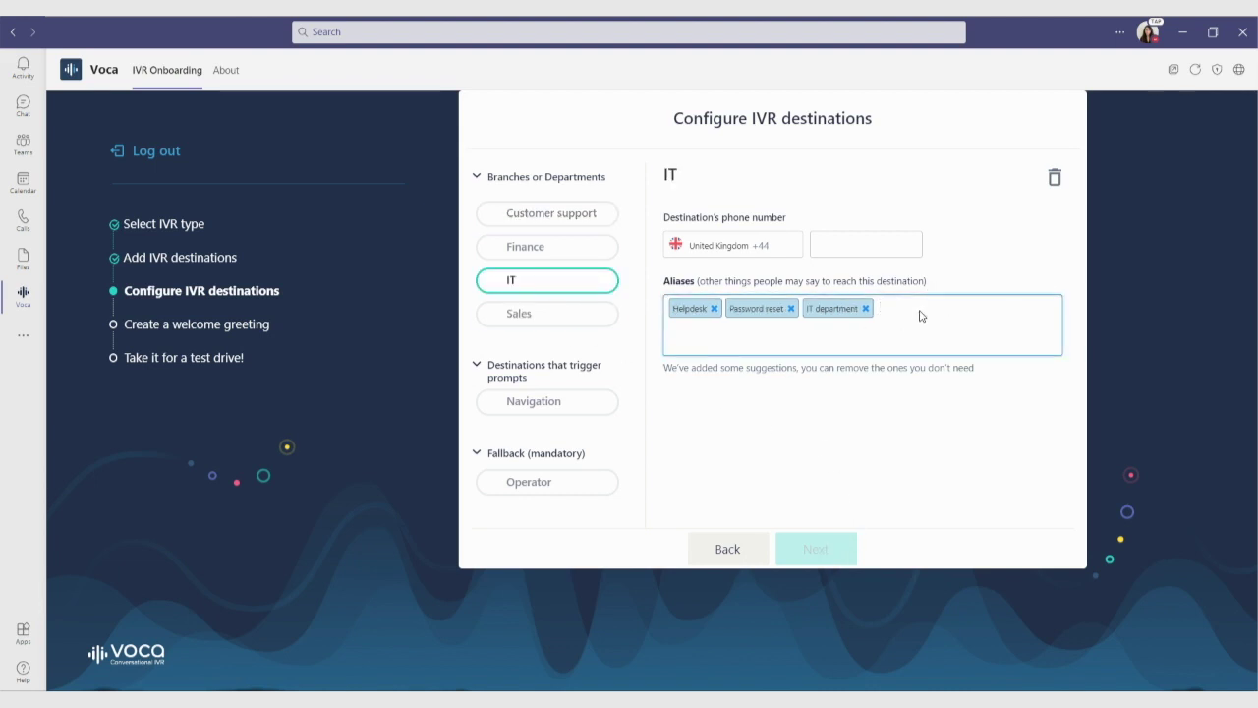
type("support tickets")
key("Return")
- Enter the destination phone numbers for Customer support, Finance, IT and Sales
left_click(585, 228)
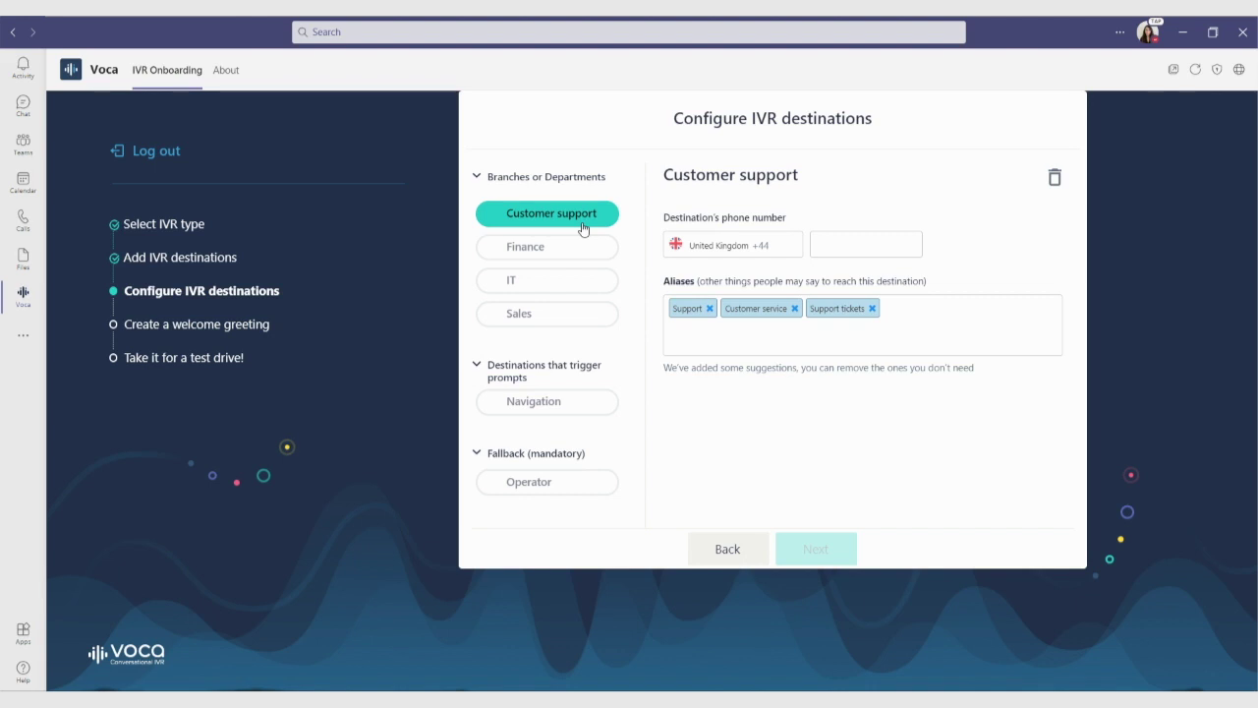
left_click(845, 245)
type("123456778")
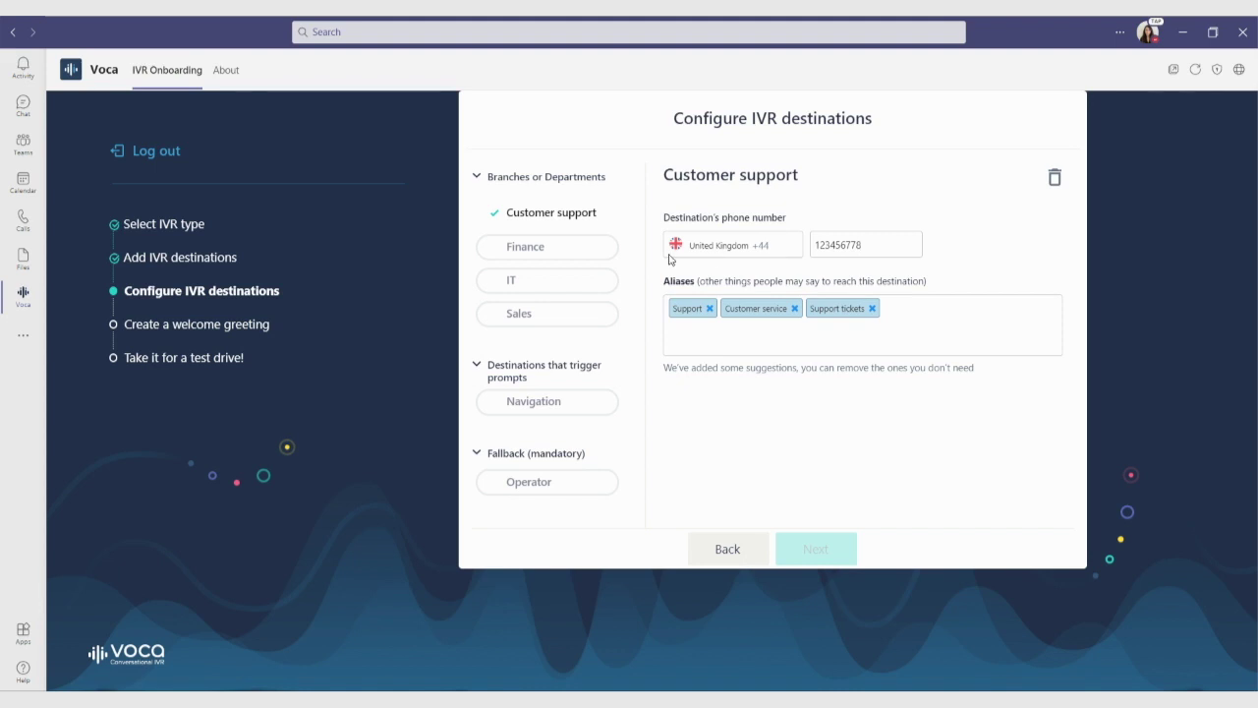
key("Return")
type("45635678")
key("Return")
type("78456123")
key("Return")
type("7657485")
left_click(566, 403)
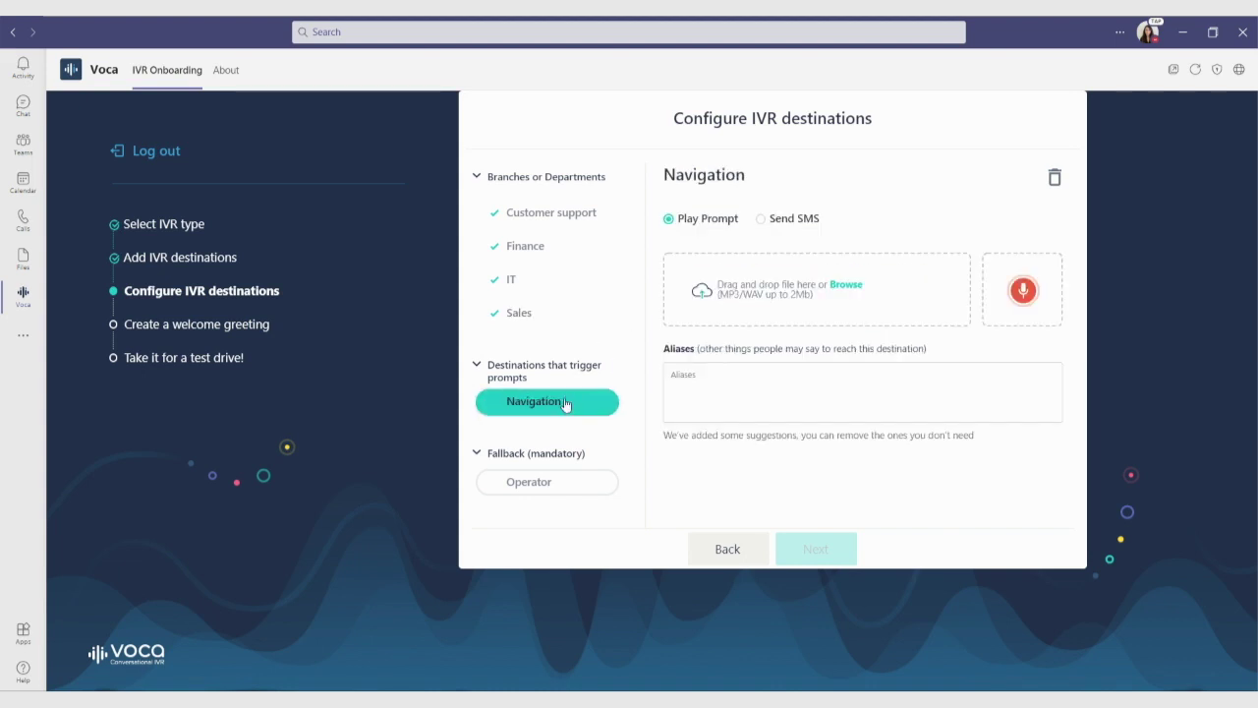
- Have Navigation send the SMS 'Waze link <>' and give the Operator fallback a phone number
left_click(781, 221)
type("Waze link <>")
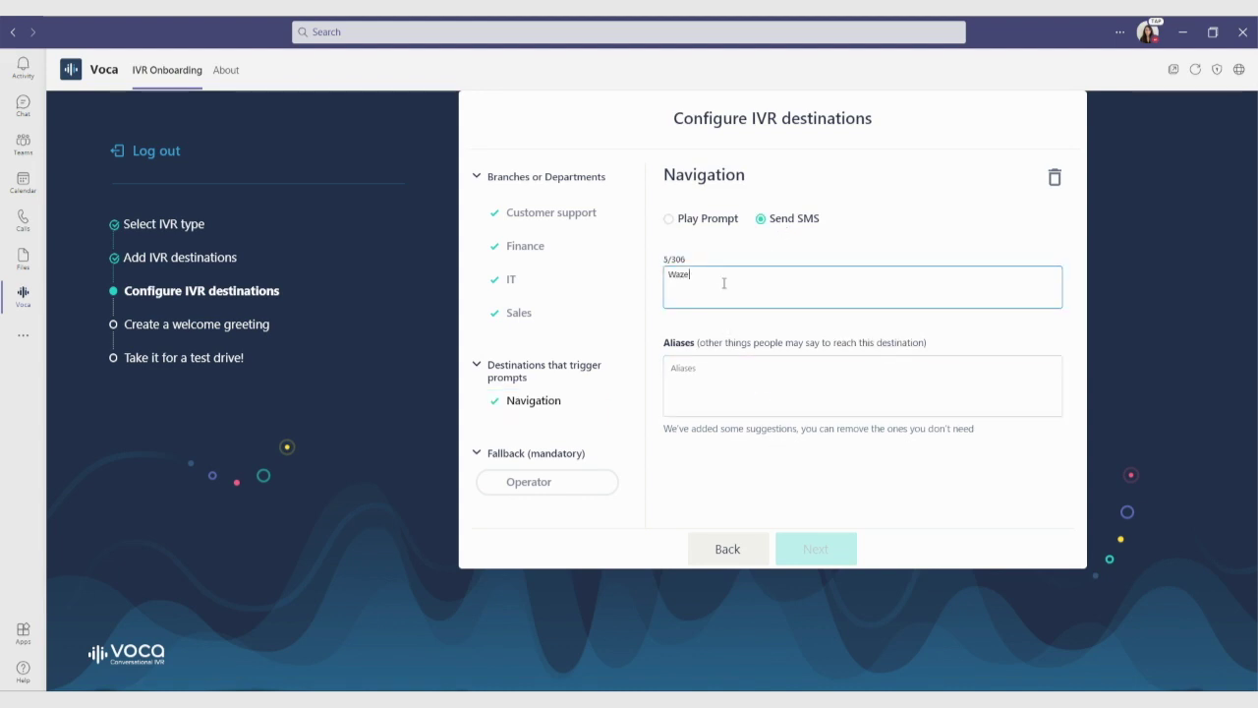
left_click(587, 494)
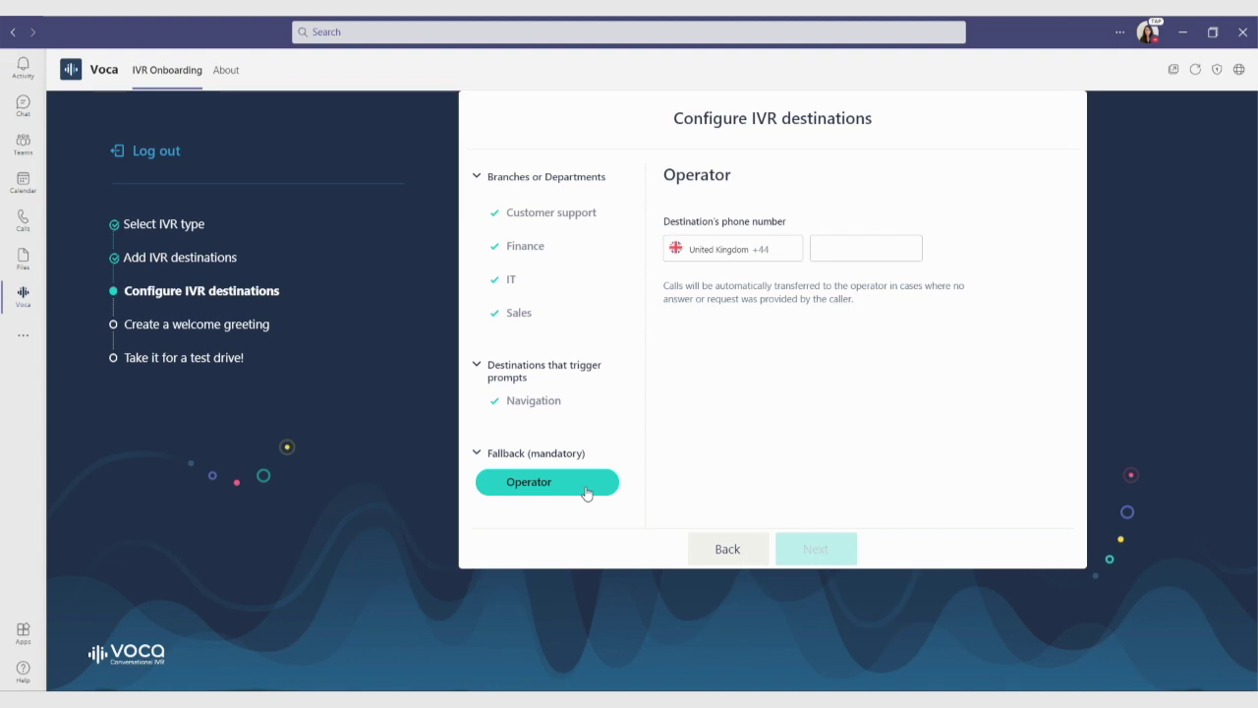
left_click(899, 252)
type("12345677")
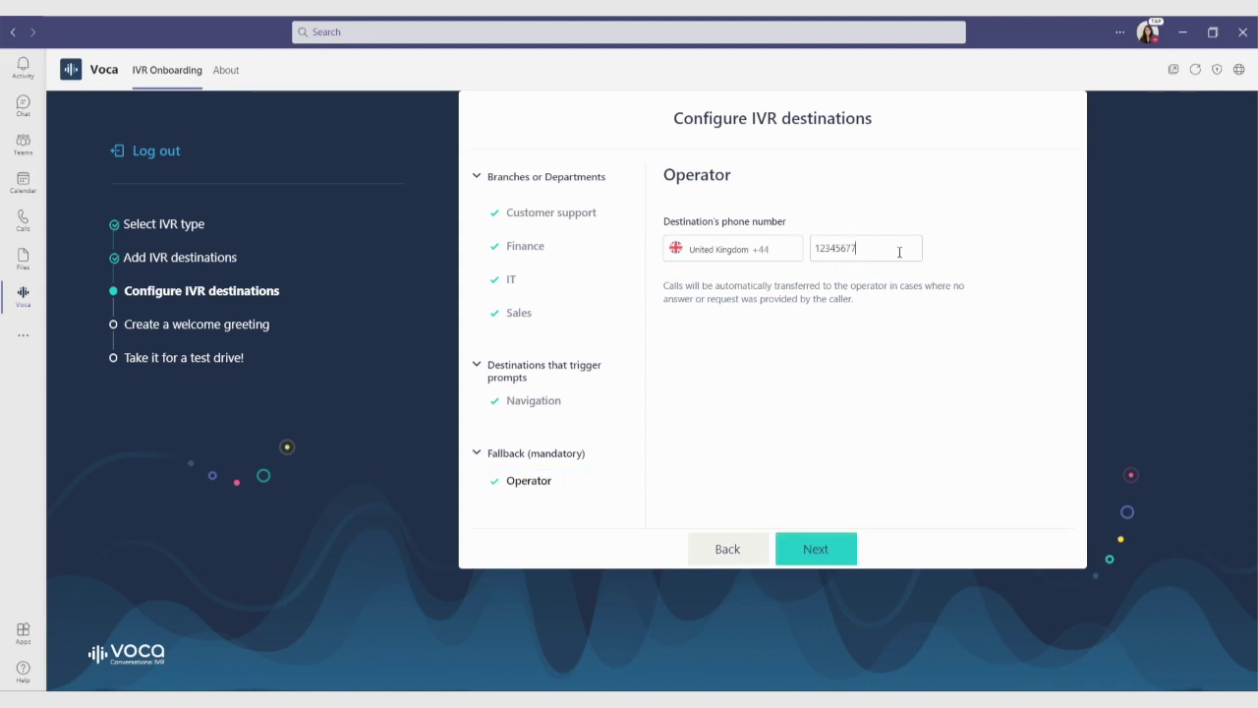
left_click(818, 552)
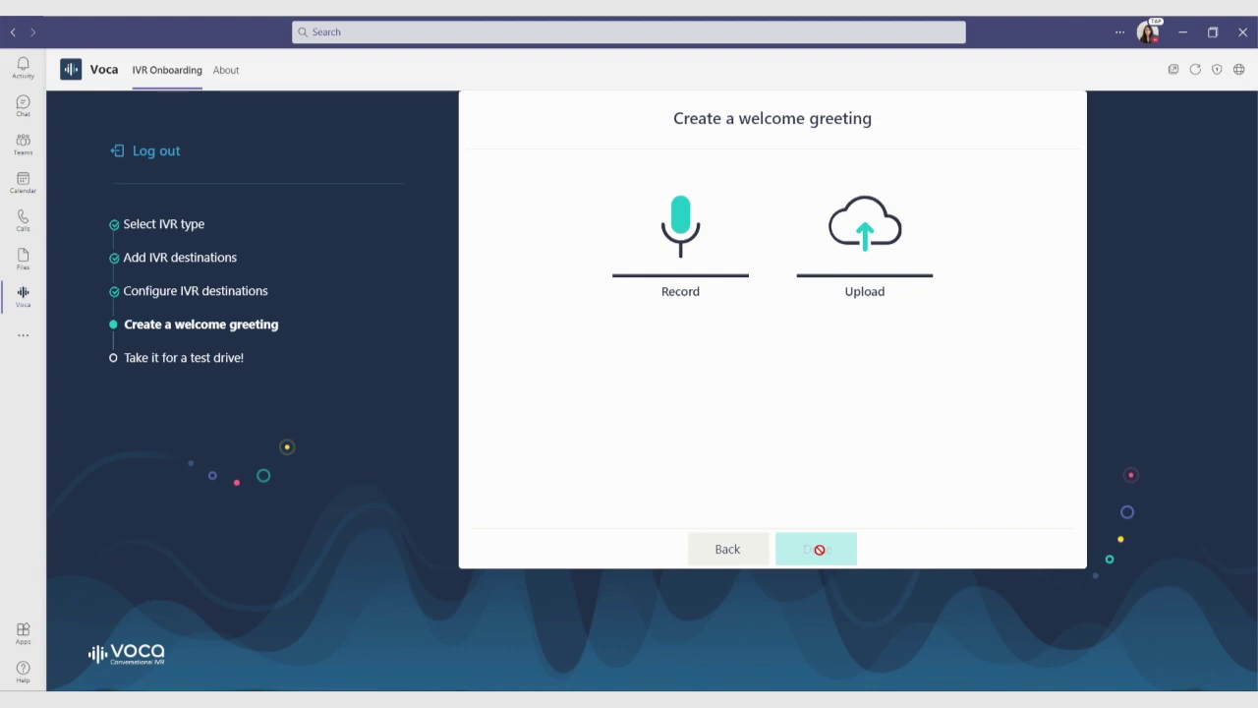
- Record a two-second welcome greeting and finish the IVR setup
left_click(699, 229)
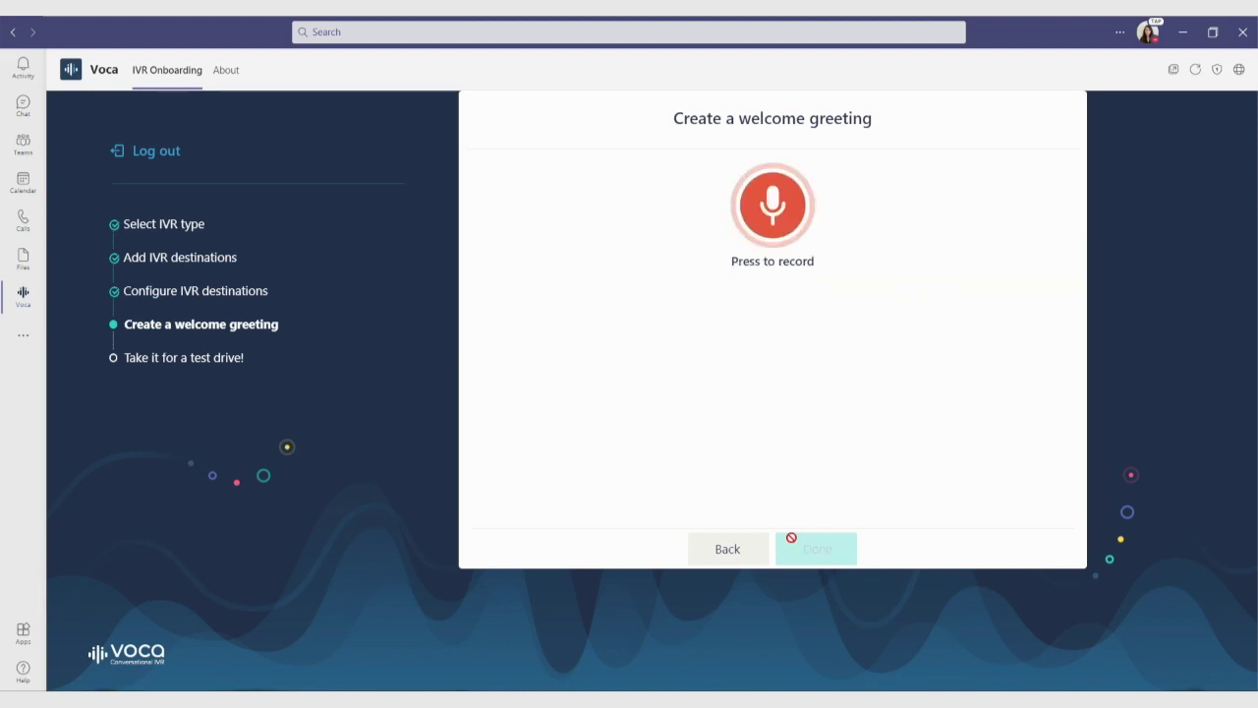
left_click(784, 216)
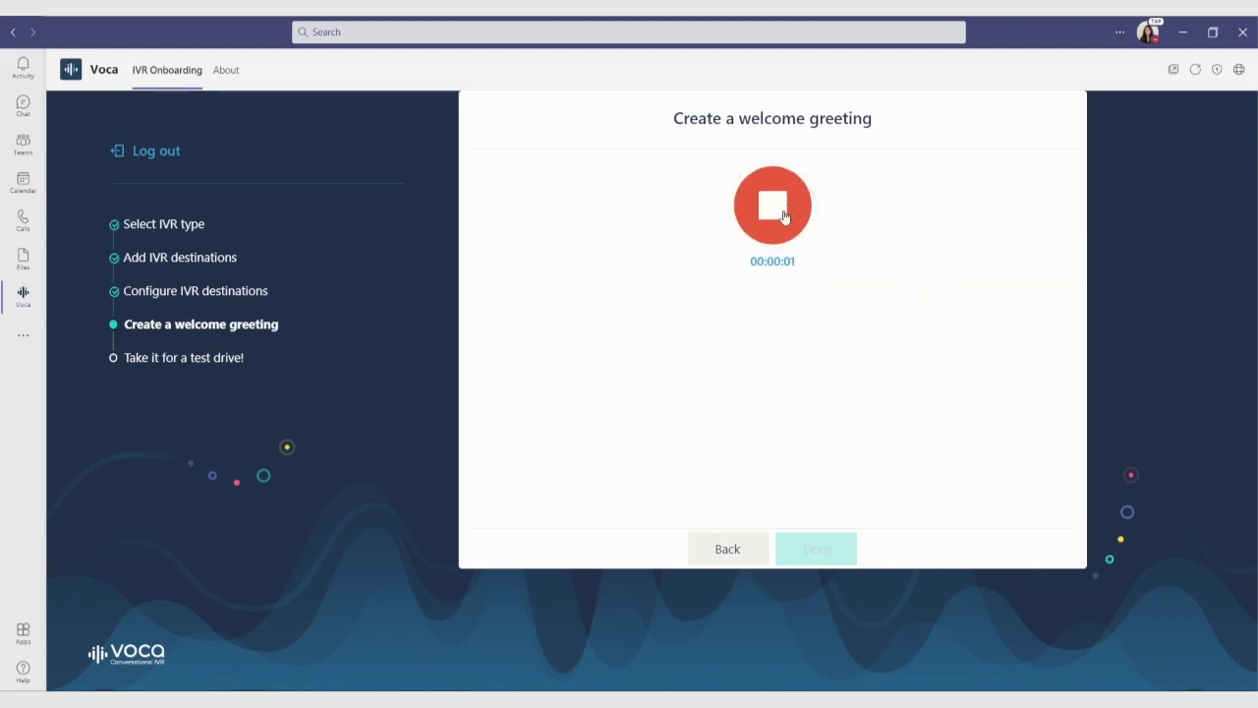
left_click(784, 211)
left_click(814, 548)
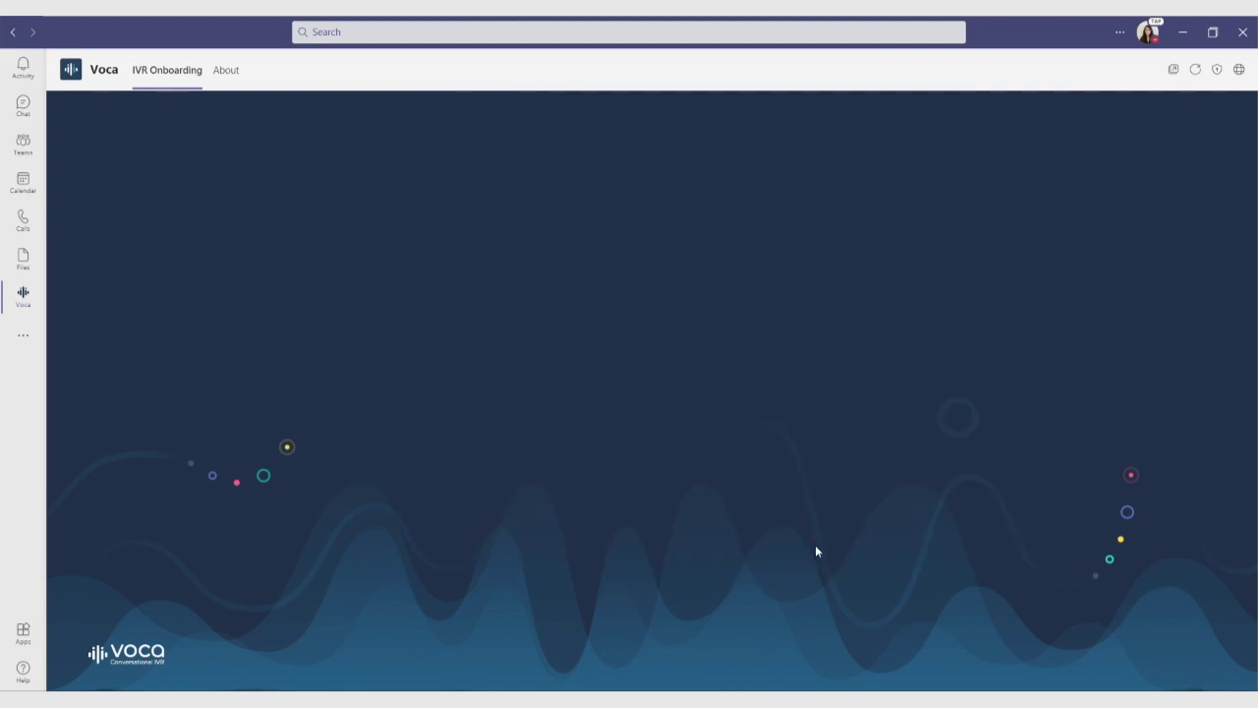